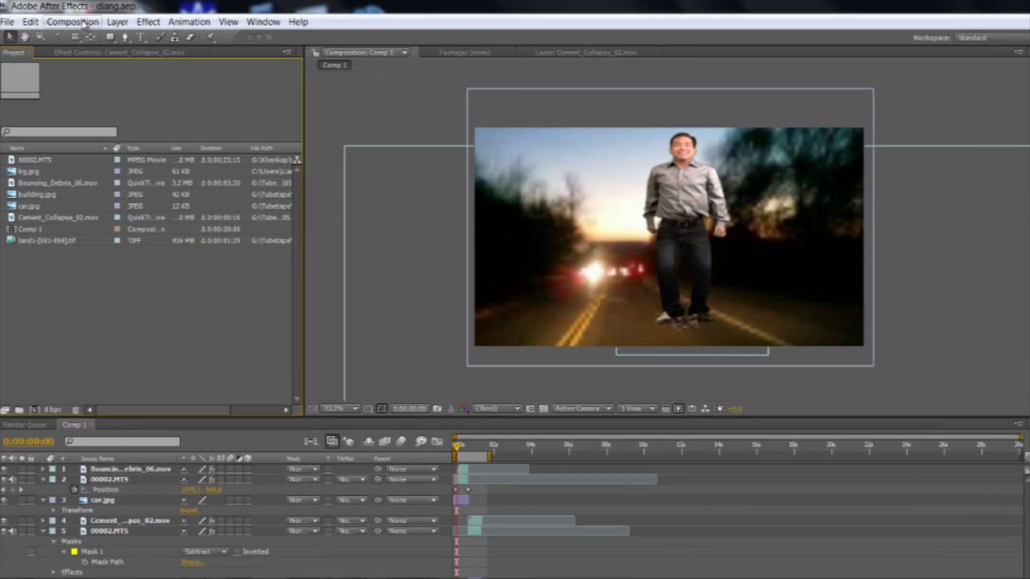
- Create a new composition named "test"
click(74, 22)
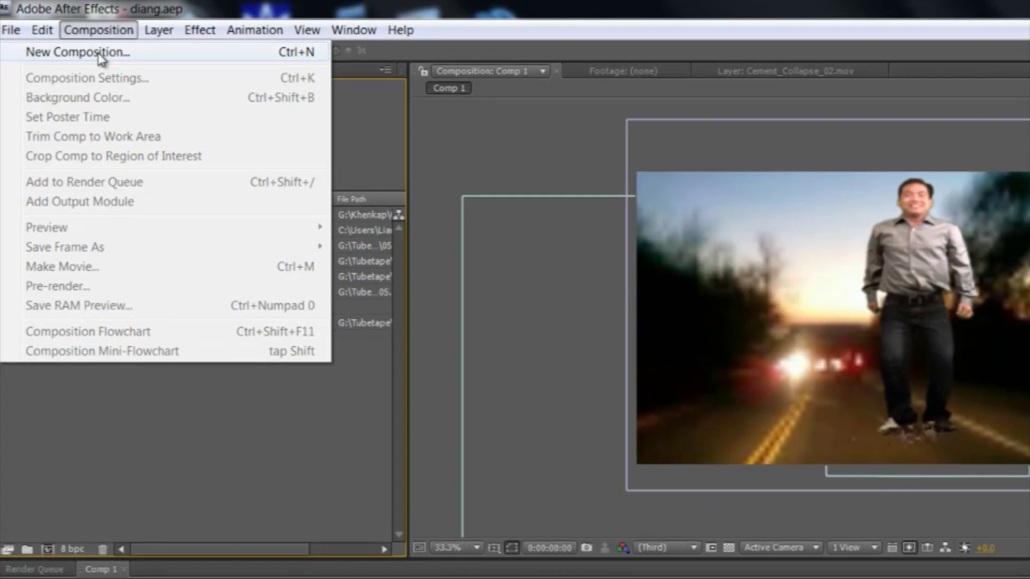
click(99, 53)
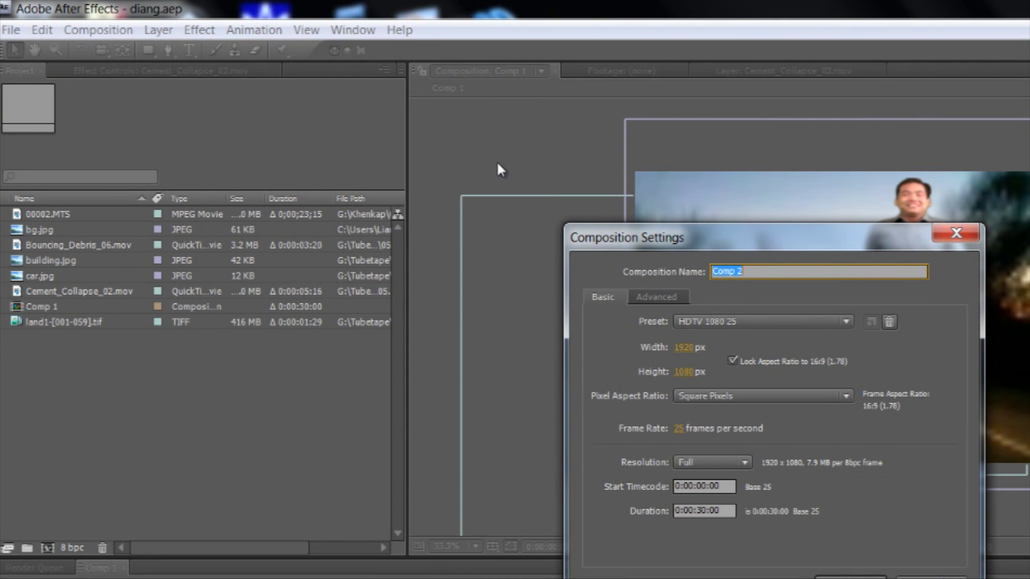
drag(742, 272, 690, 268)
text(test)
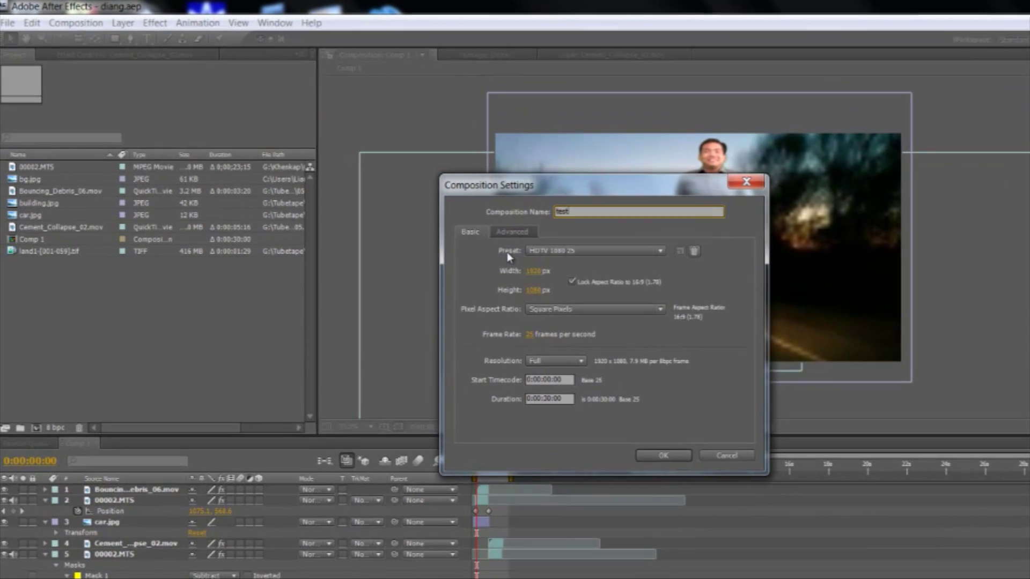
key(Return)
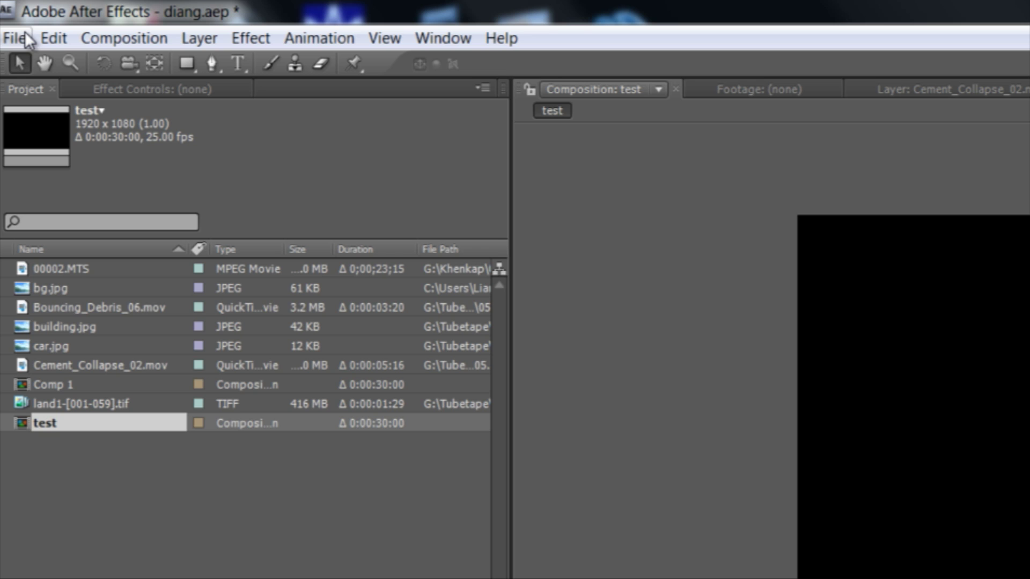
click(24, 37)
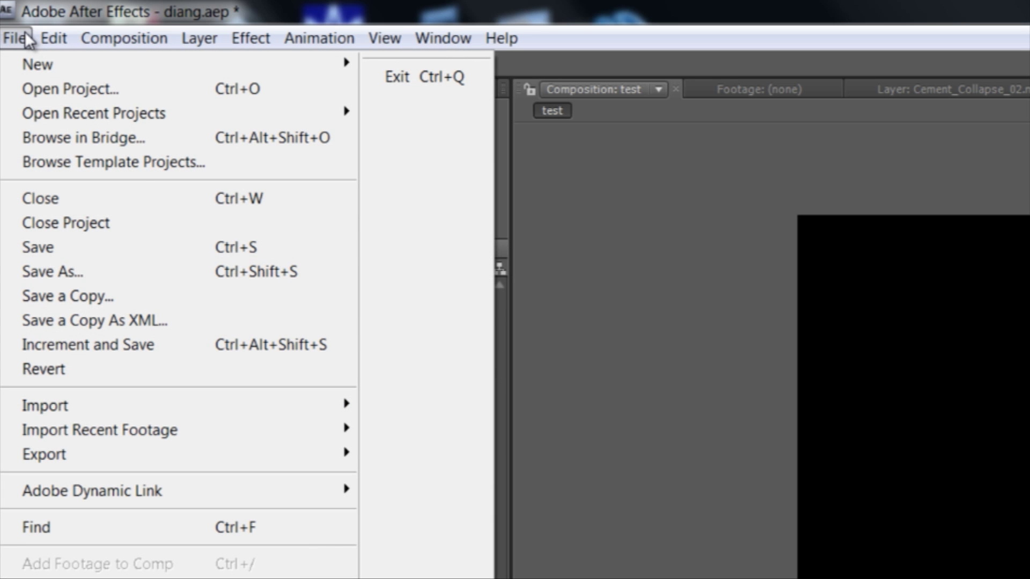
mouse_move(39, 412)
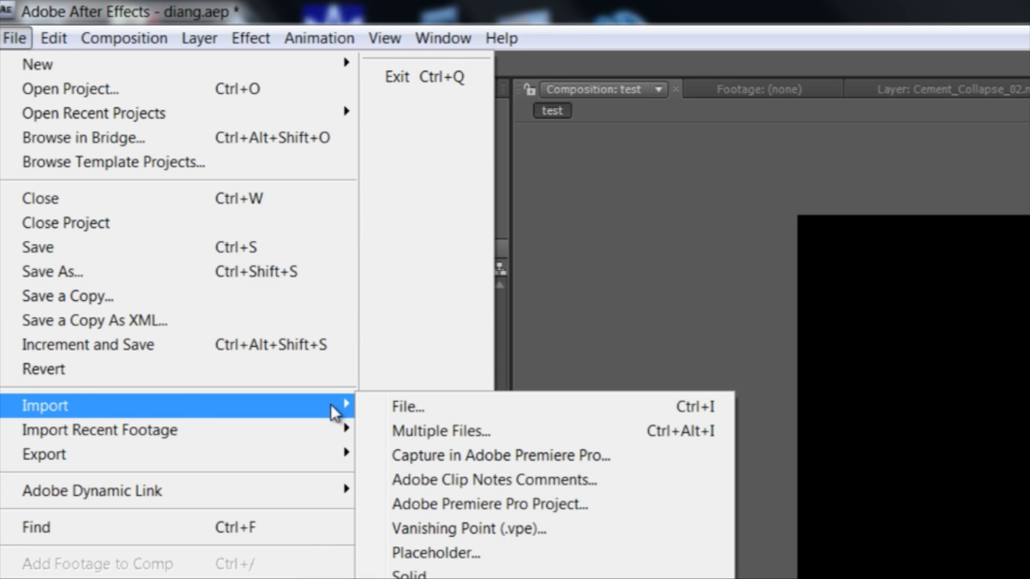
click(419, 406)
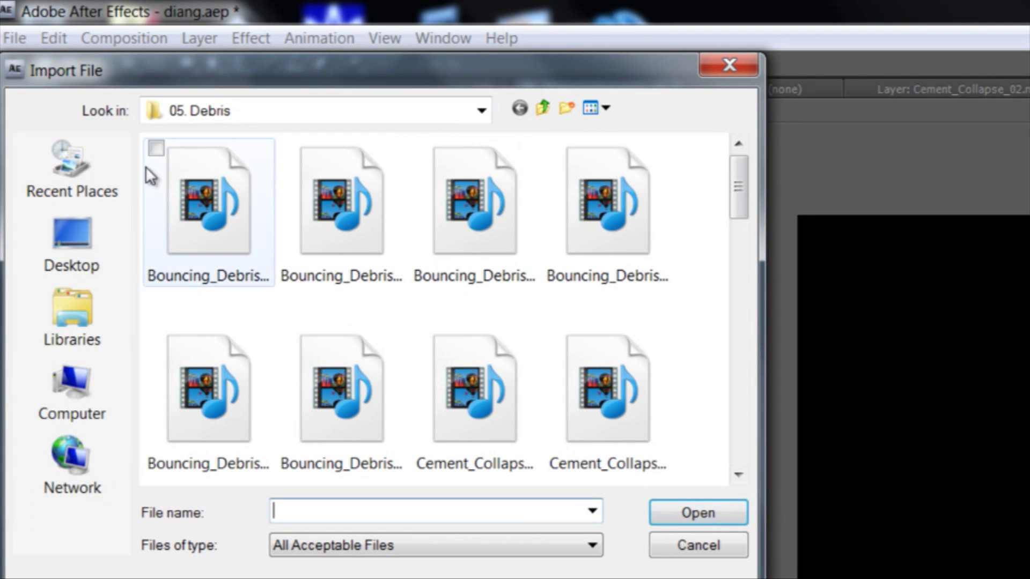
click(545, 109)
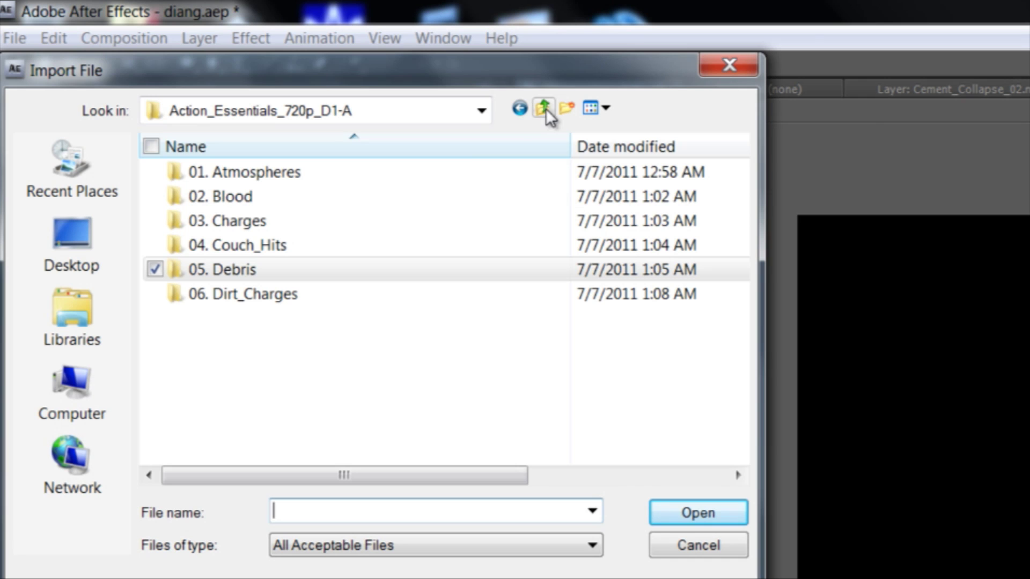
click(730, 65)
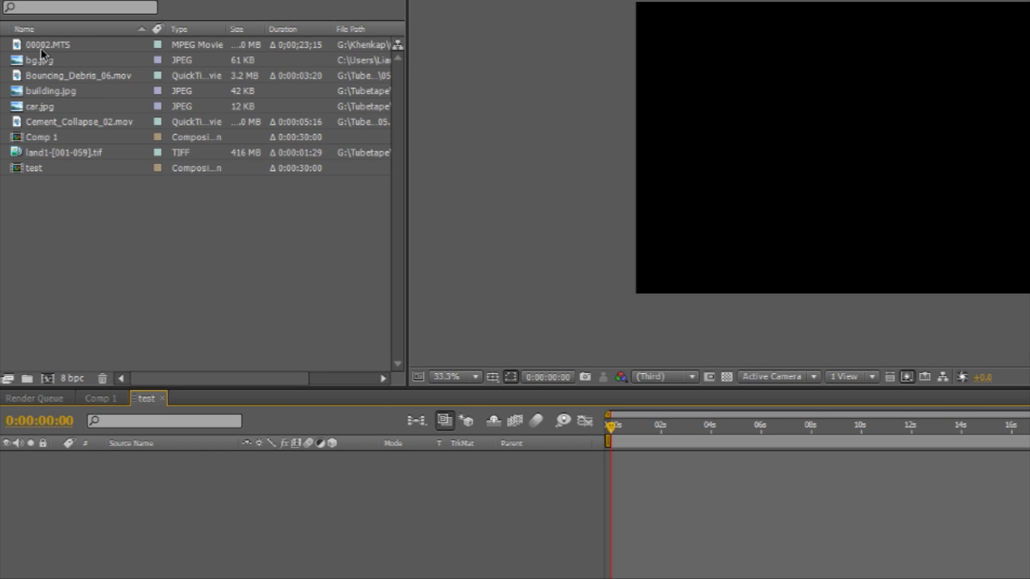
- Preview the 00002.MTS green-screen footage and add it as a layer to the test composition
double_click(41, 49)
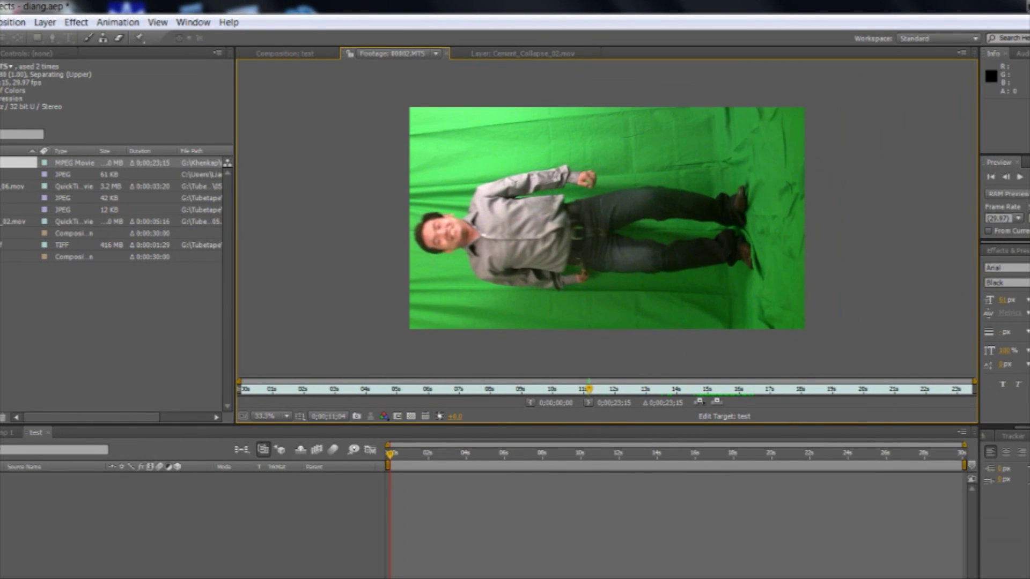
mouse_move(21, 162)
mouse_down()
mouse_move(46, 281)
mouse_move(386, 547)
mouse_move(390, 460)
mouse_move(390, 474)
mouse_move(266, 318)
mouse_move(427, 496)
mouse_move(404, 489)
mouse_move(434, 478)
mouse_move(411, 477)
mouse_up()
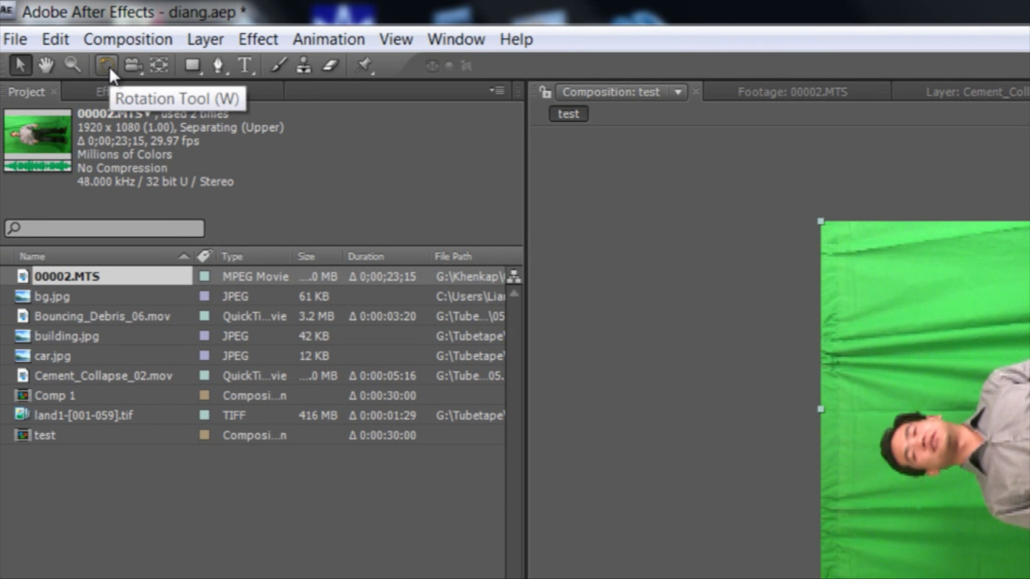
- Rotate the 00002.MTS layer about a quarter turn with the Rotation tool so the man stands upright
click(108, 67)
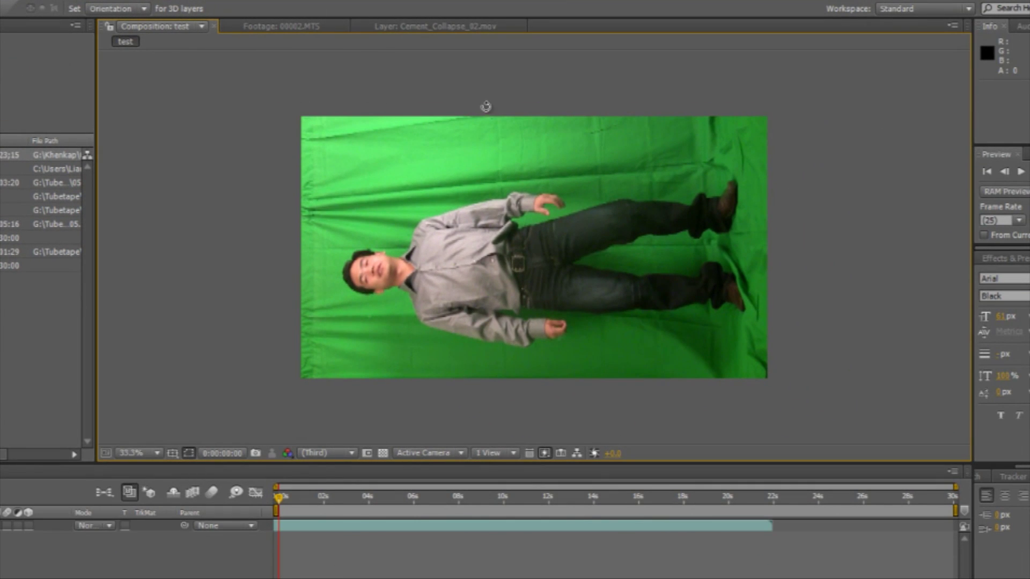
click(381, 161)
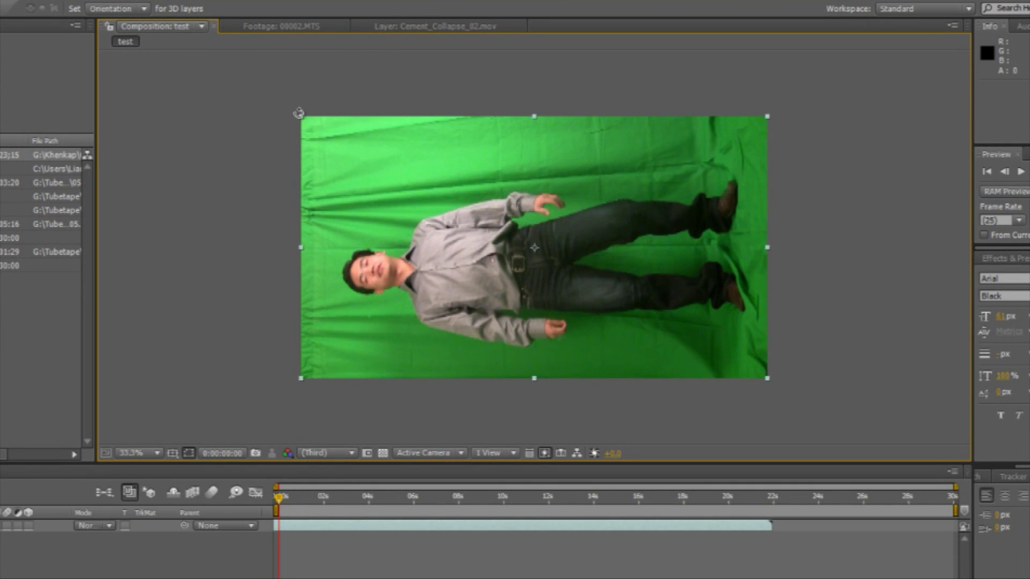
drag(304, 119, 577, 165)
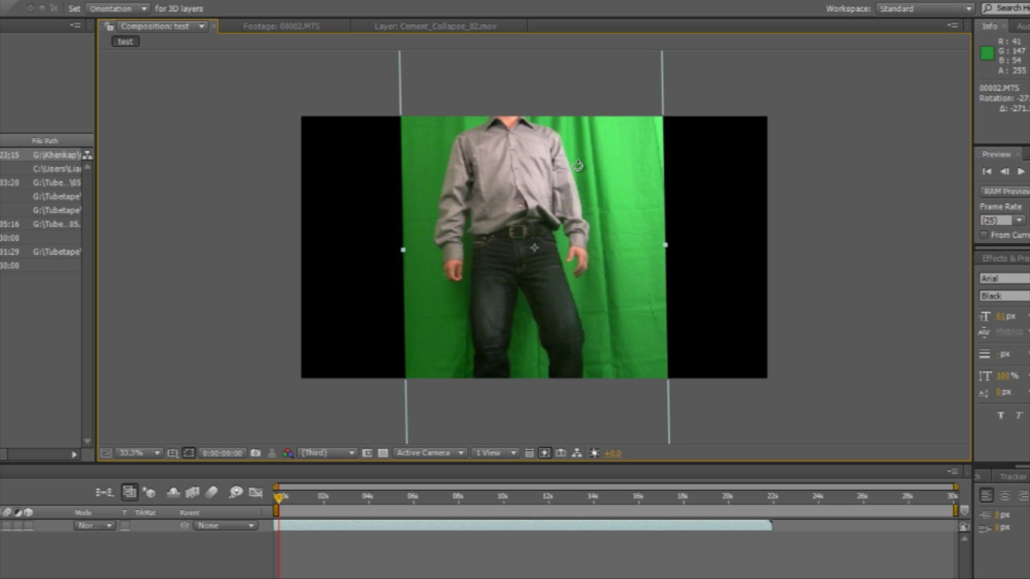
drag(589, 80, 590, 79)
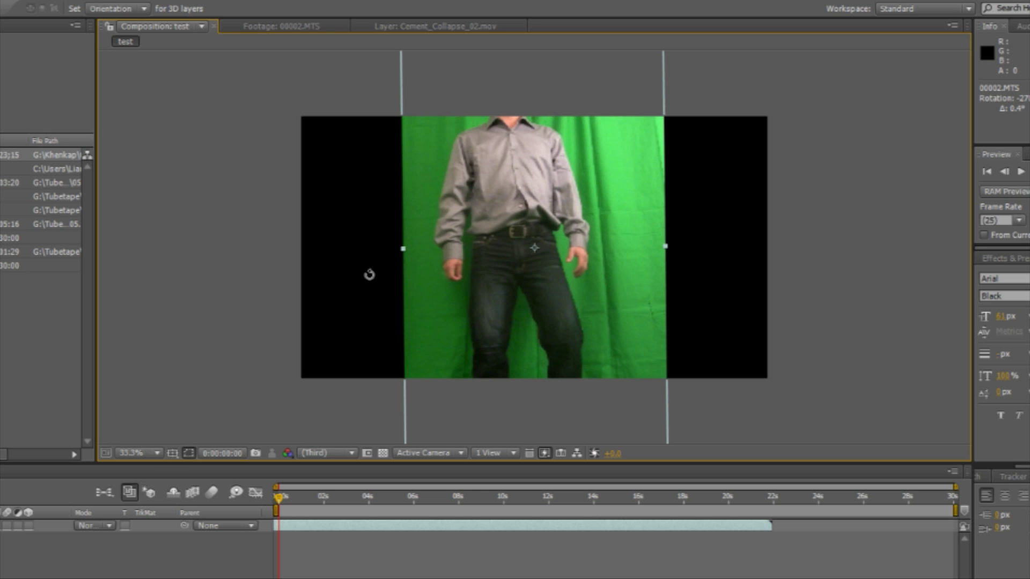
- Move the rotated 00002.MTS layer down in the frame until the man's head shows with green backdrop above it
click(154, 453)
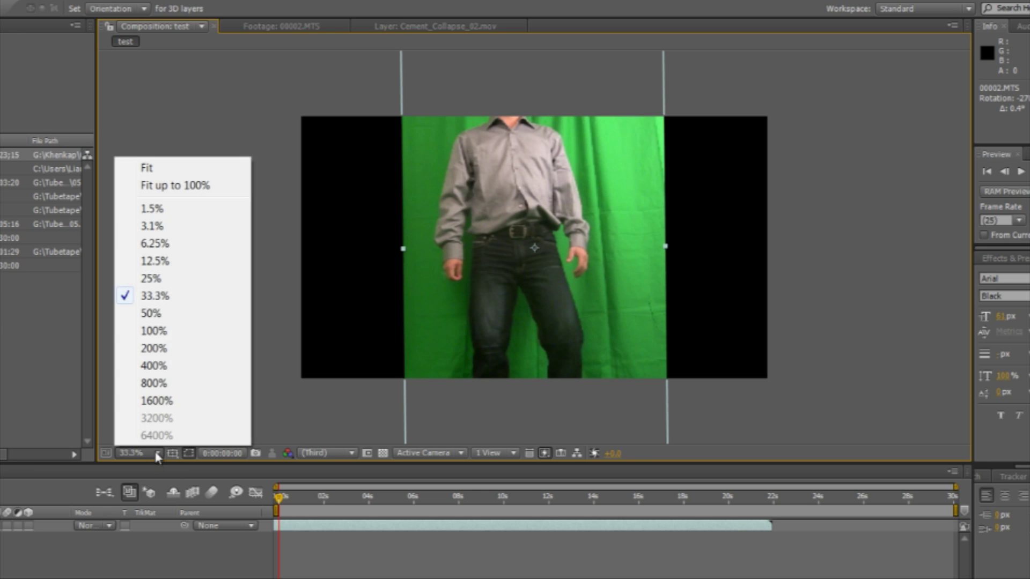
click(147, 167)
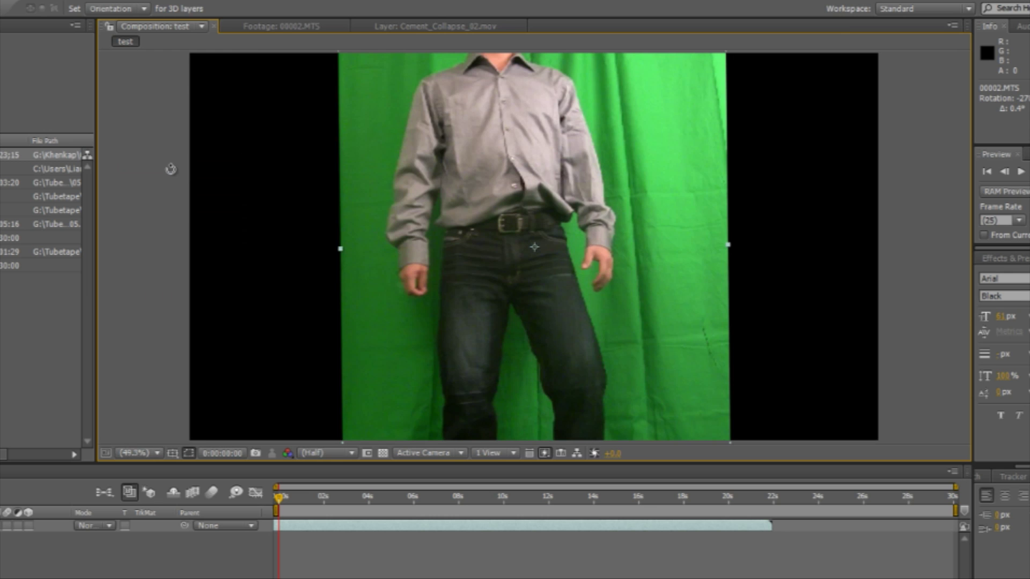
click(145, 455)
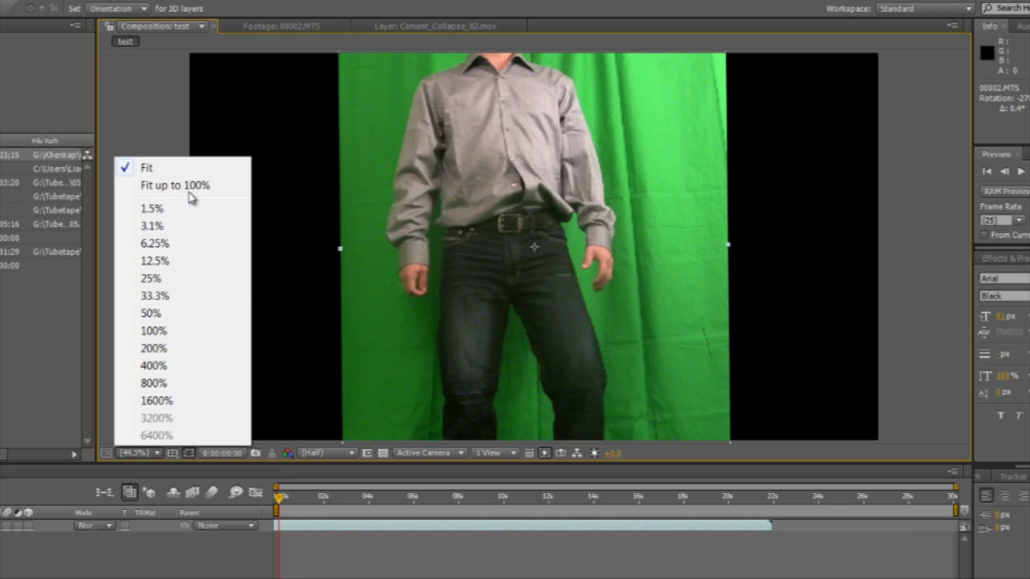
click(173, 226)
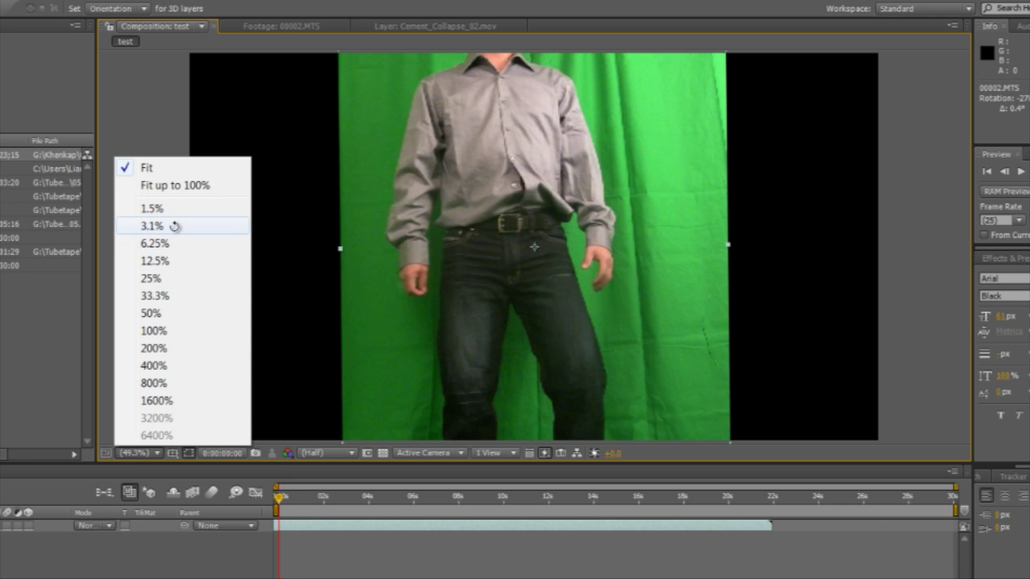
click(144, 456)
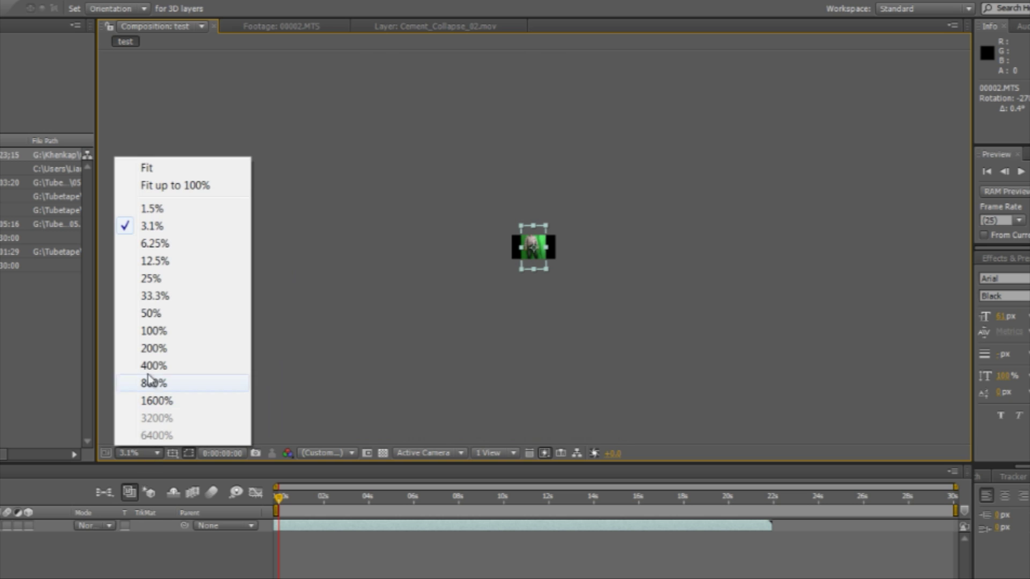
click(155, 334)
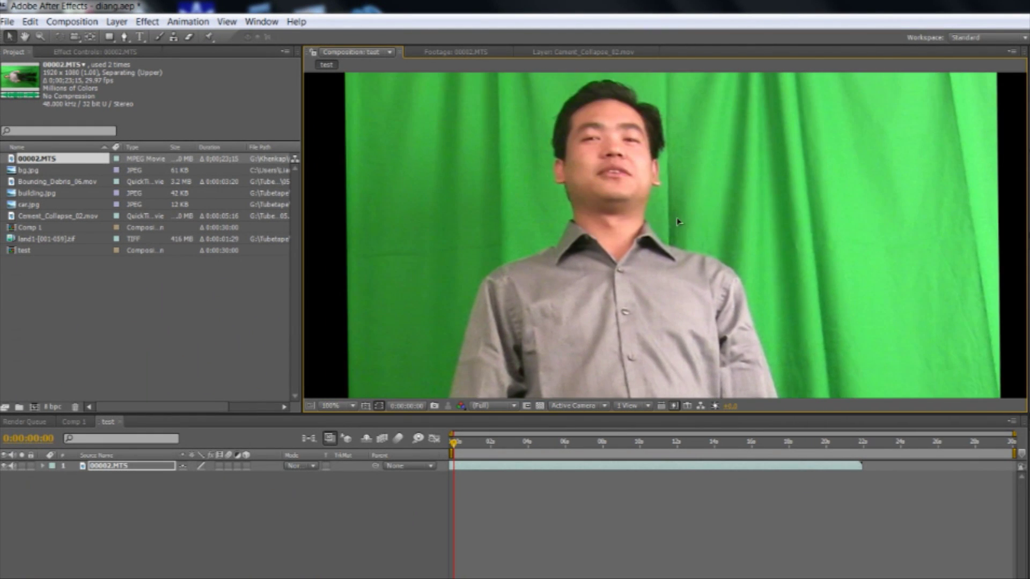
drag(677, 222, 668, 305)
drag(701, 241, 700, 216)
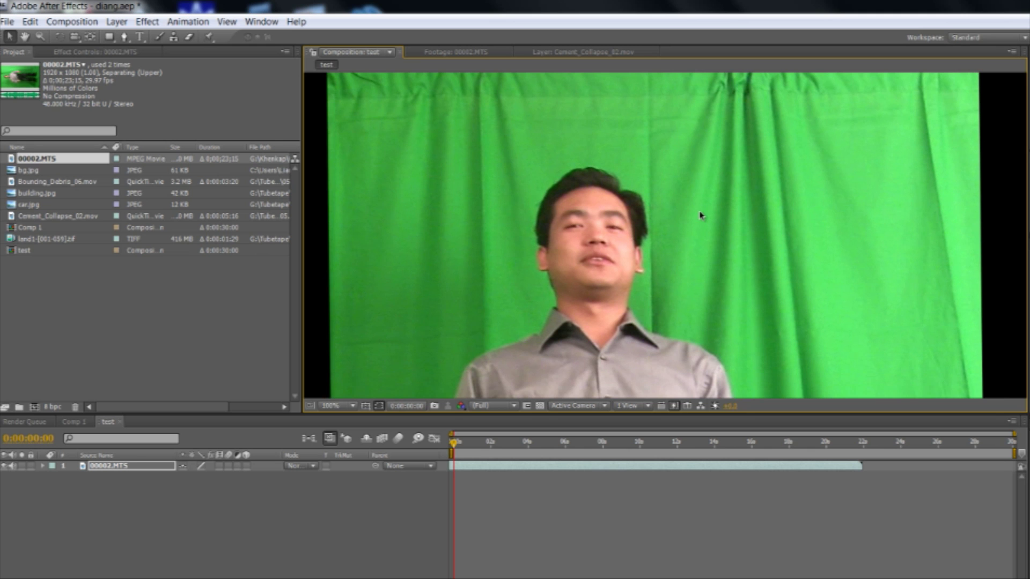
- Apply the Keylight (1.2) keying effect to the 00002.MTS layer
click(124, 38)
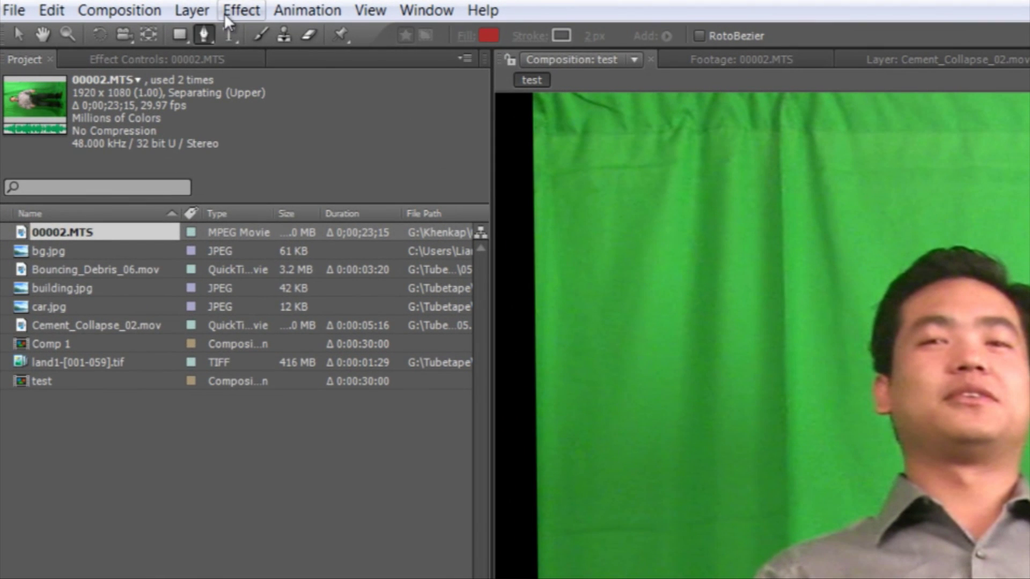
click(228, 11)
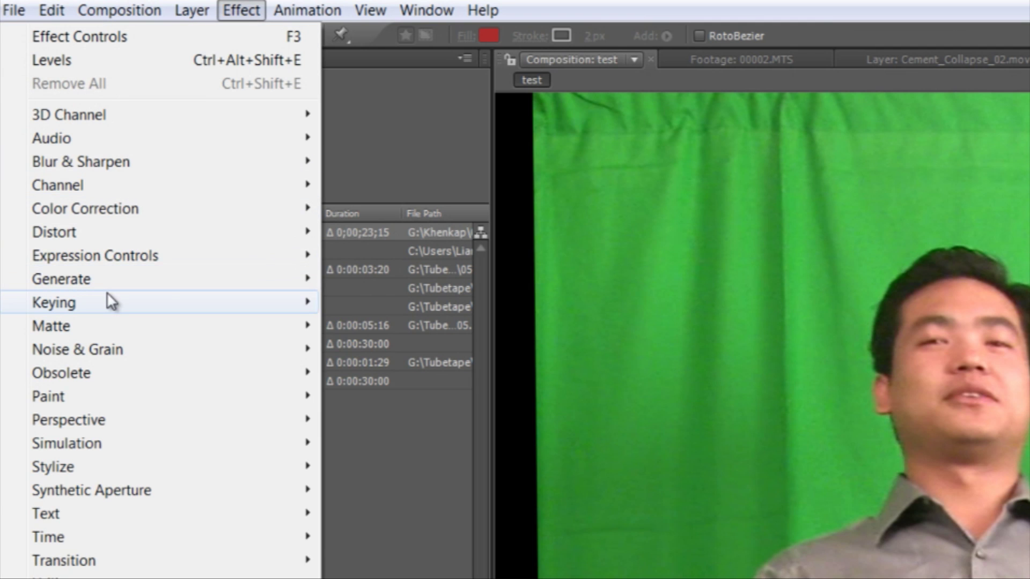
mouse_move(110, 304)
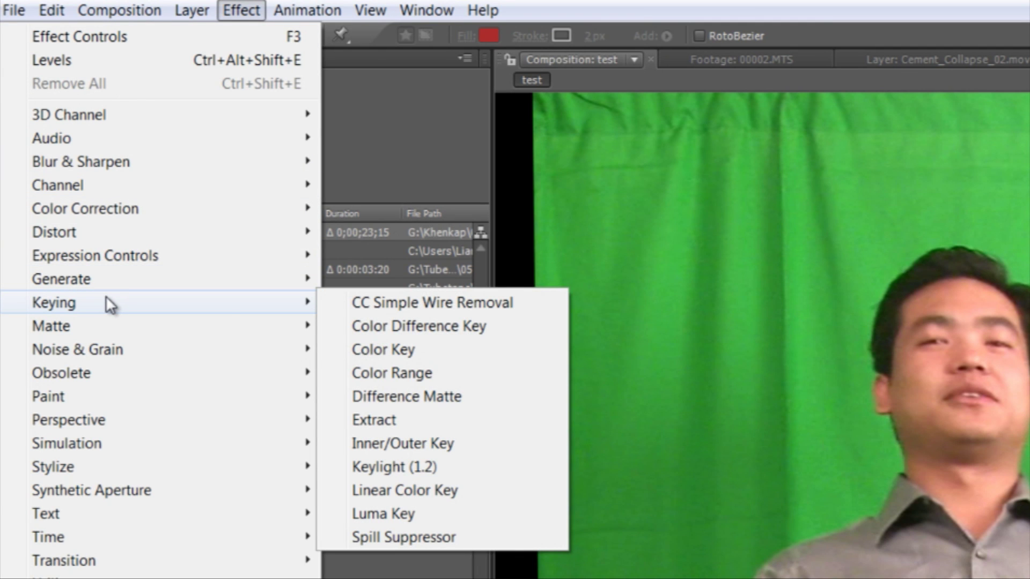
click(414, 468)
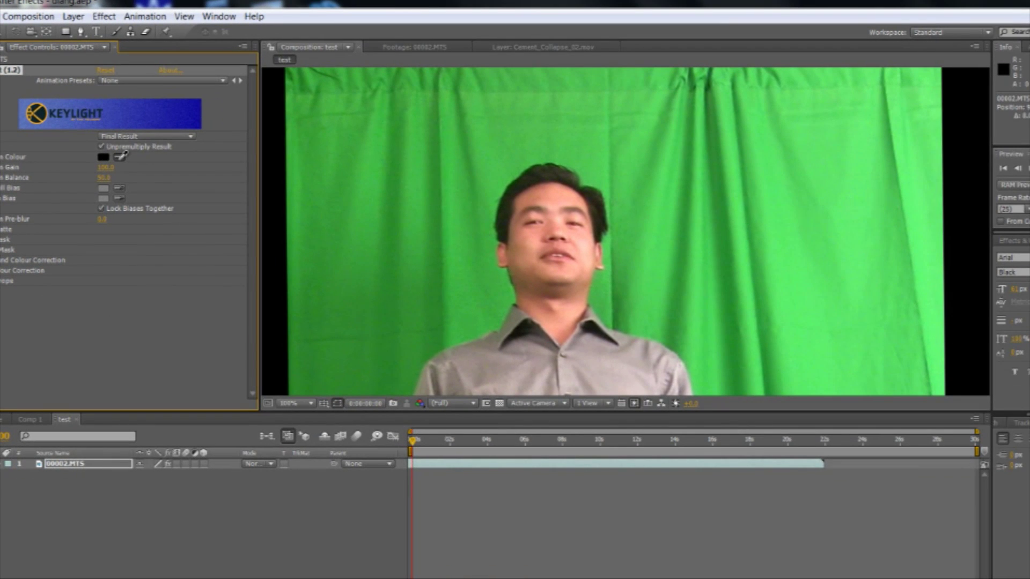
- Sample the green backdrop as Keylight's Screen Colour and set Screen Pre-blur to 3.3
click(121, 157)
click(398, 324)
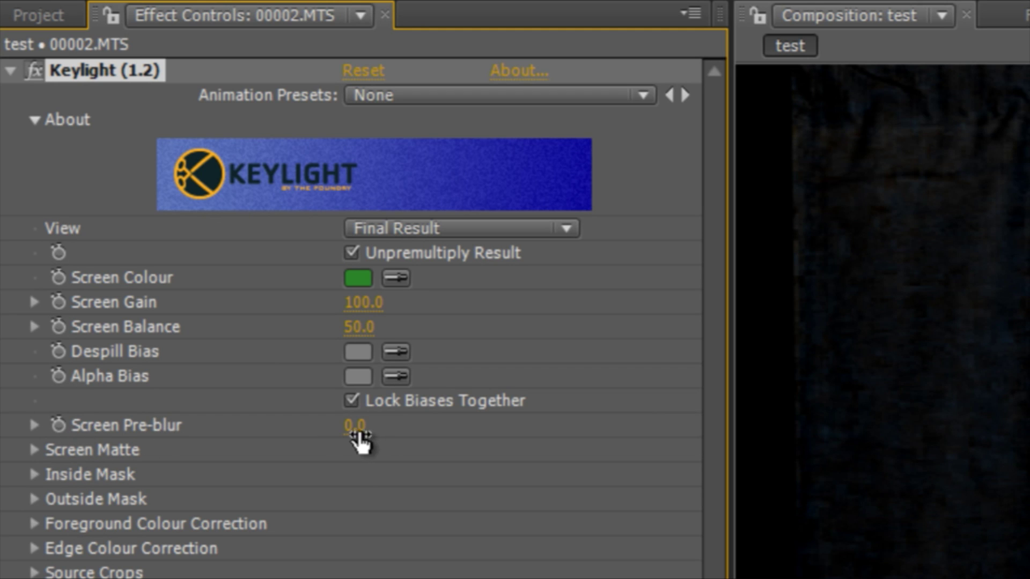
drag(356, 425, 397, 436)
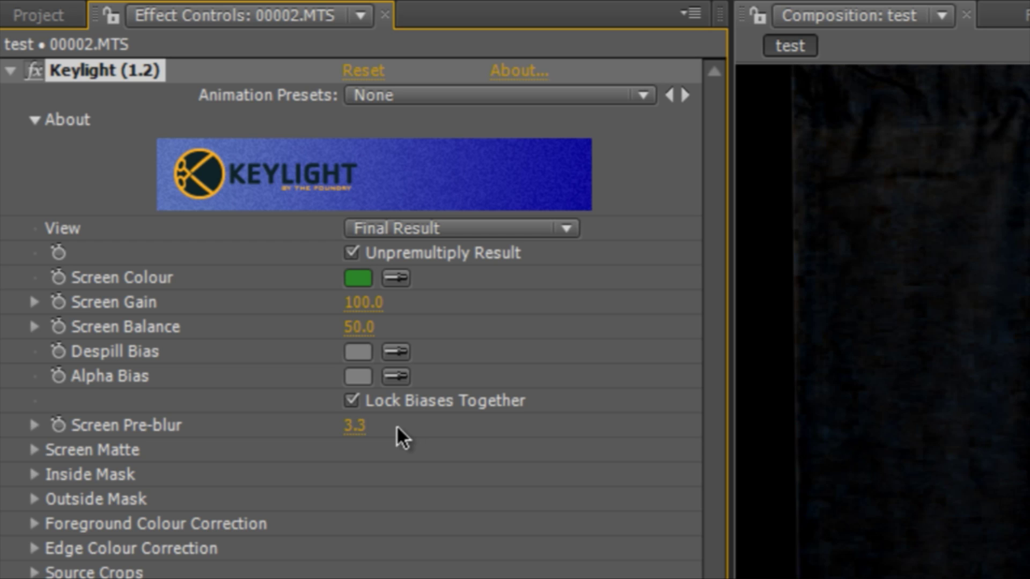
- Switch Keylight's view from Final Result to Combined Matte
click(562, 235)
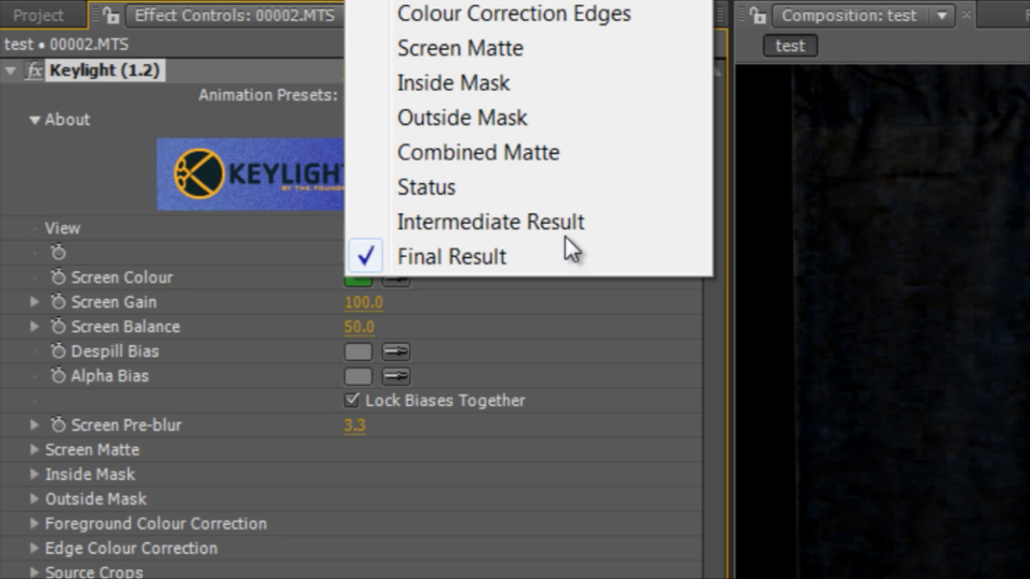
click(572, 259)
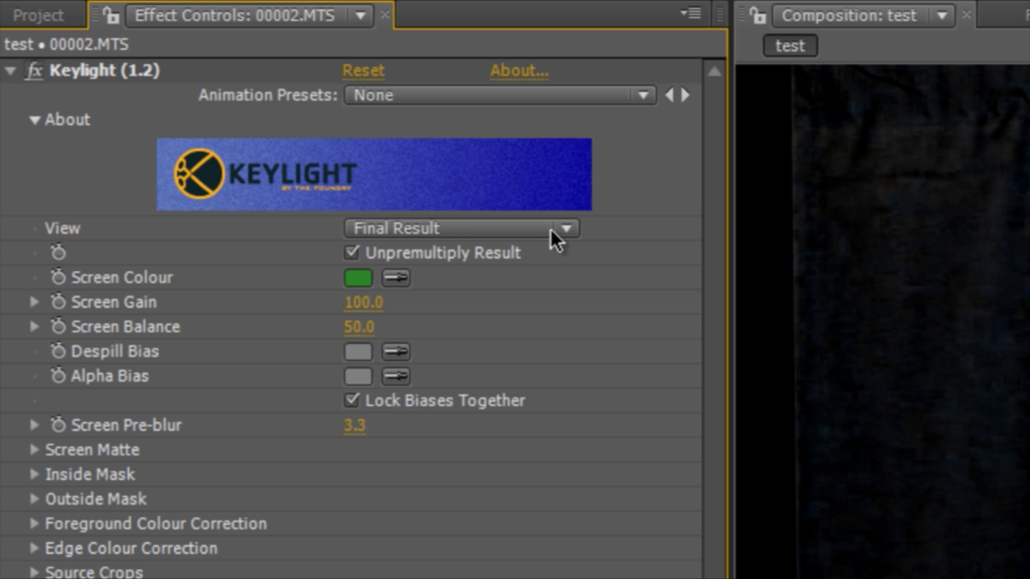
click(566, 236)
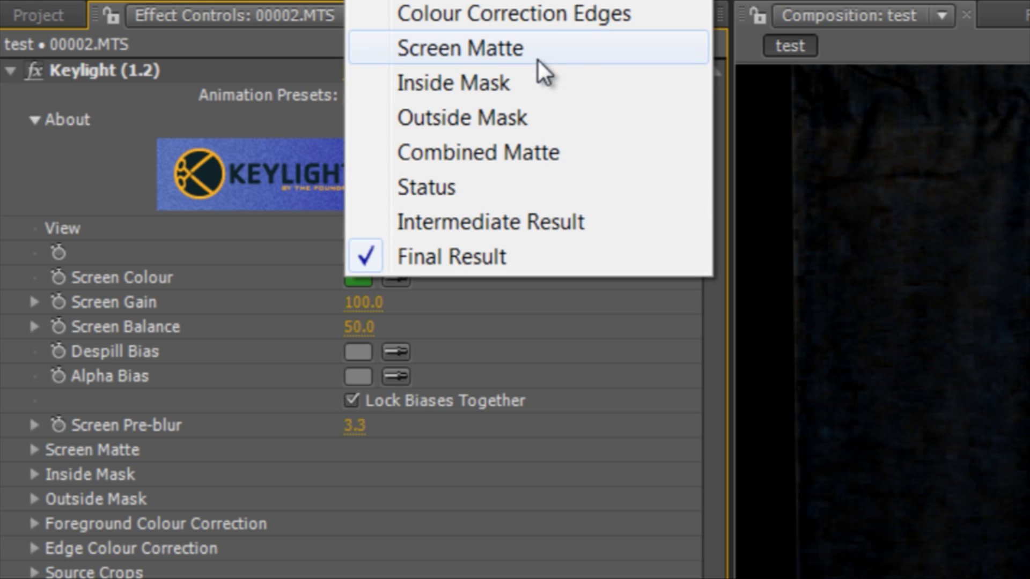
click(544, 159)
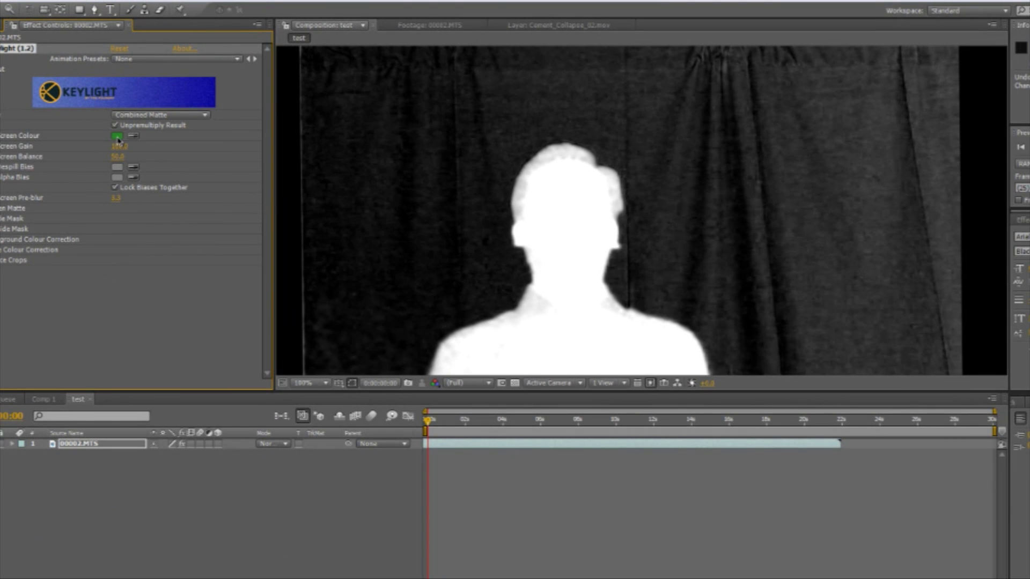
- Adjust Keylight's Screen Colour to the lighter, less saturated green 4F924D so the backdrop turns solid black in the matte
click(117, 137)
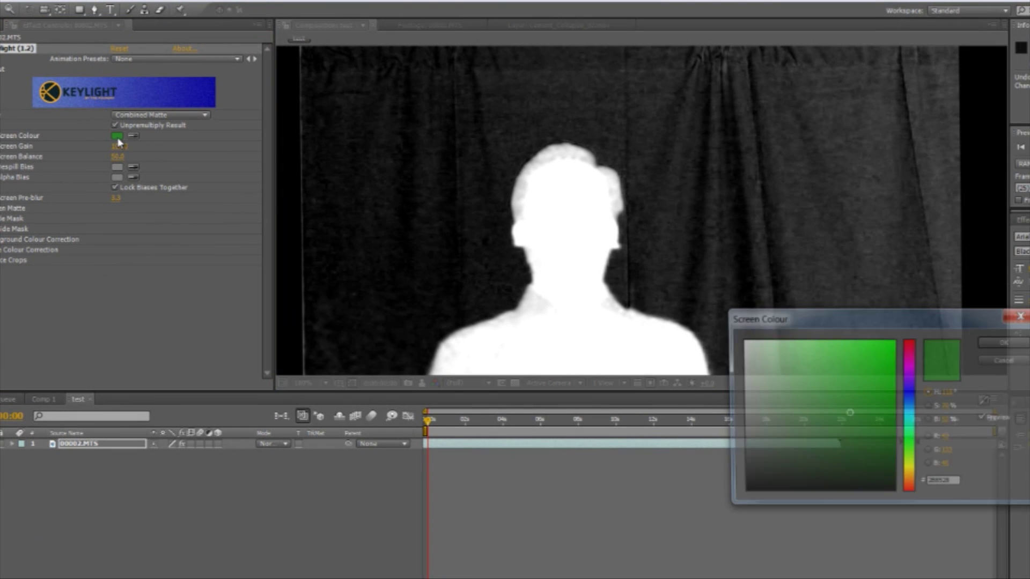
click(815, 418)
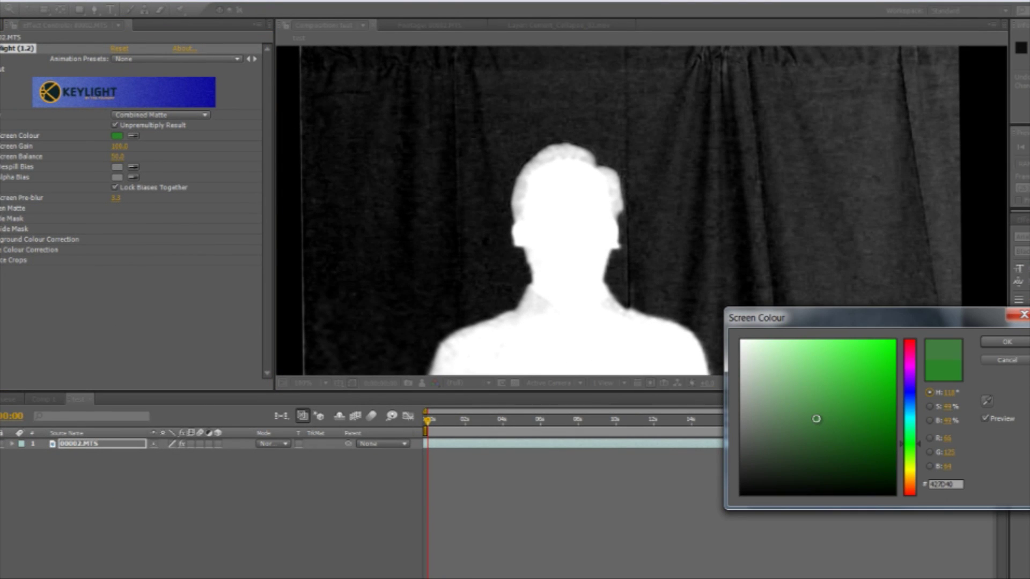
click(823, 399)
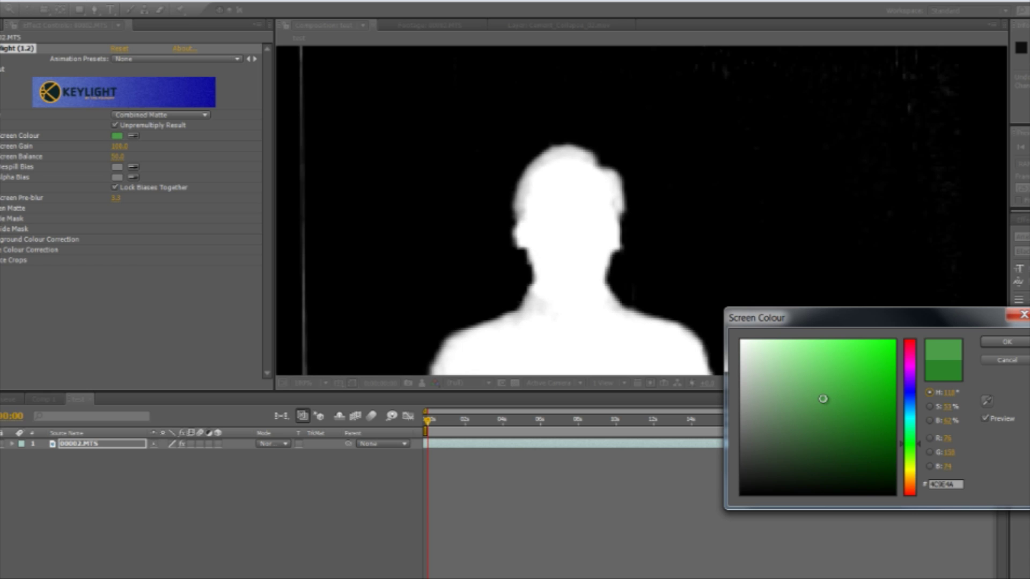
click(814, 406)
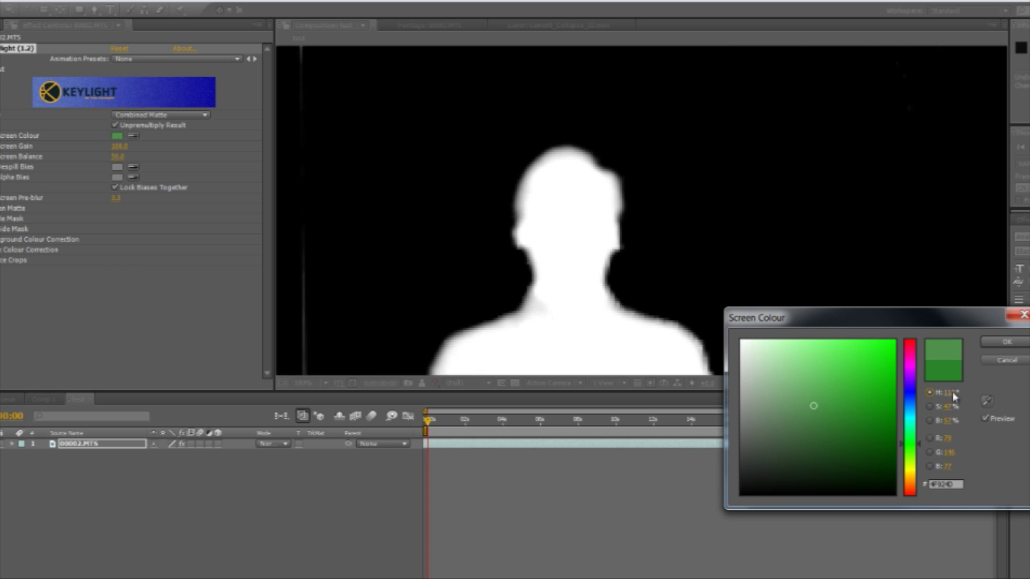
click(1009, 342)
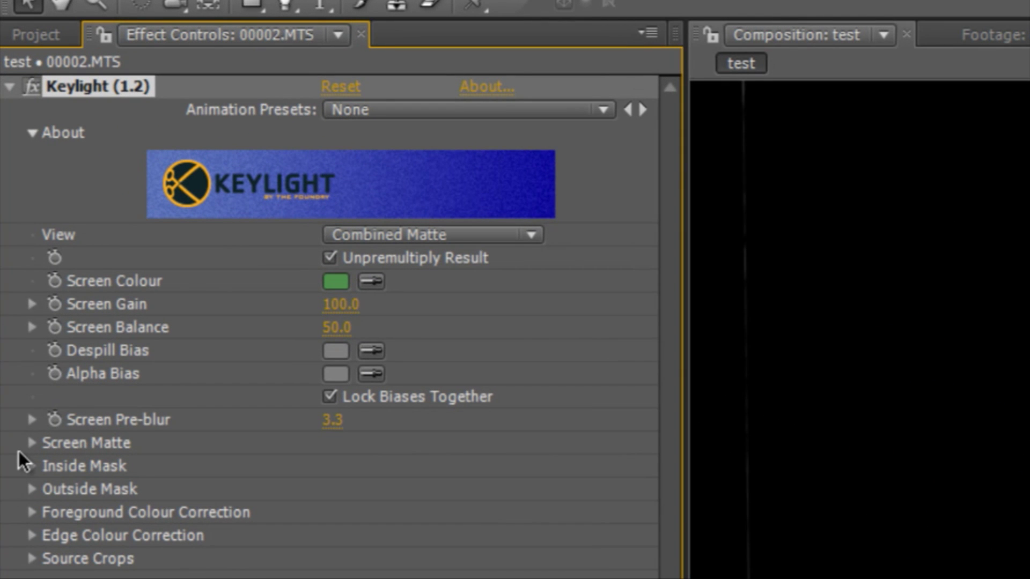
- In Keylight's Screen Matte settings, set Clip Black to 22 and Clip White to 70
click(33, 445)
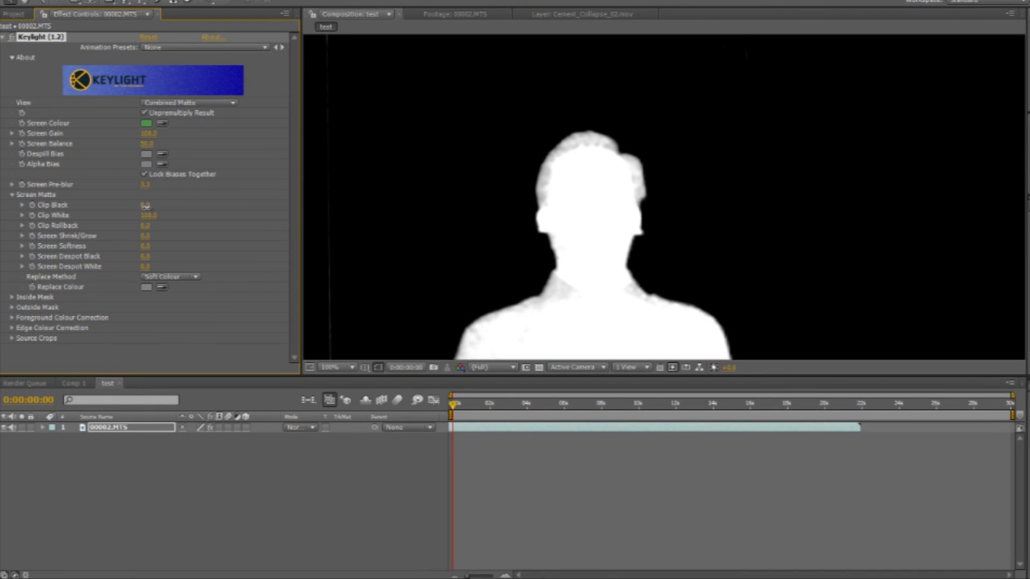
drag(146, 206, 161, 209)
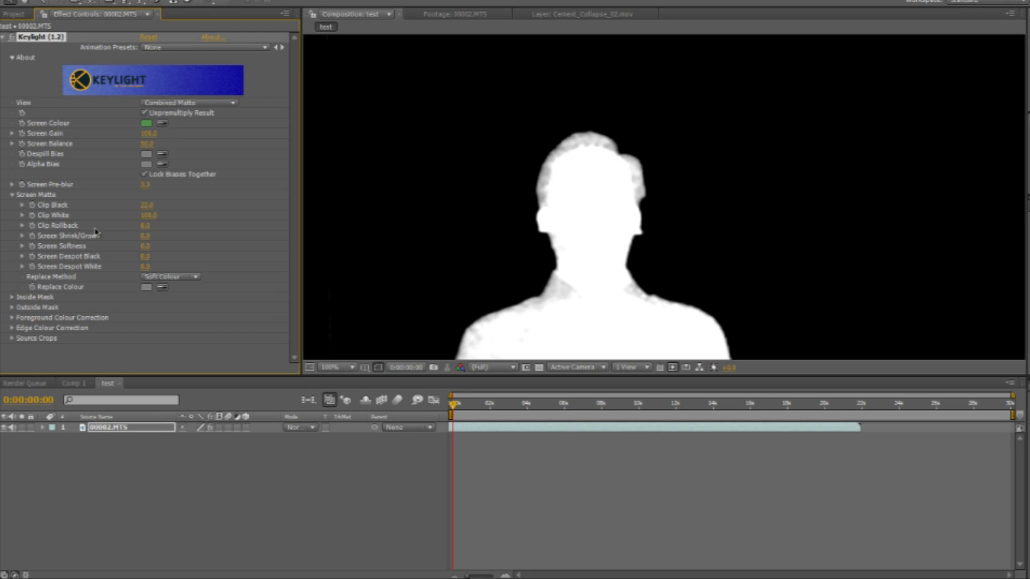
mouse_move(152, 216)
mouse_down()
mouse_move(121, 219)
mouse_move(136, 219)
mouse_up()
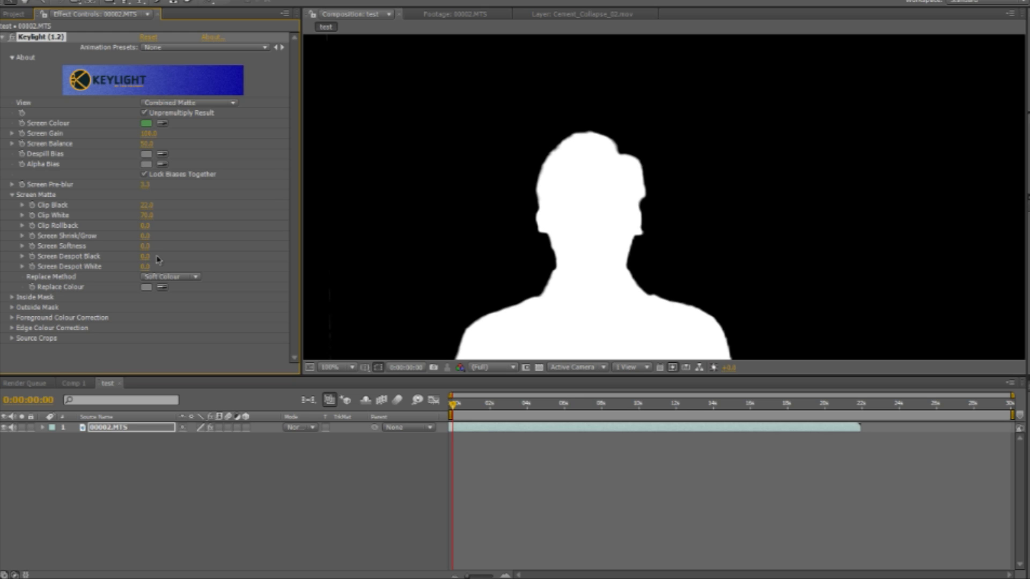
- Set Keylight's Screen Softness to 1.0 and switch its view back to Final Result
drag(145, 246, 158, 252)
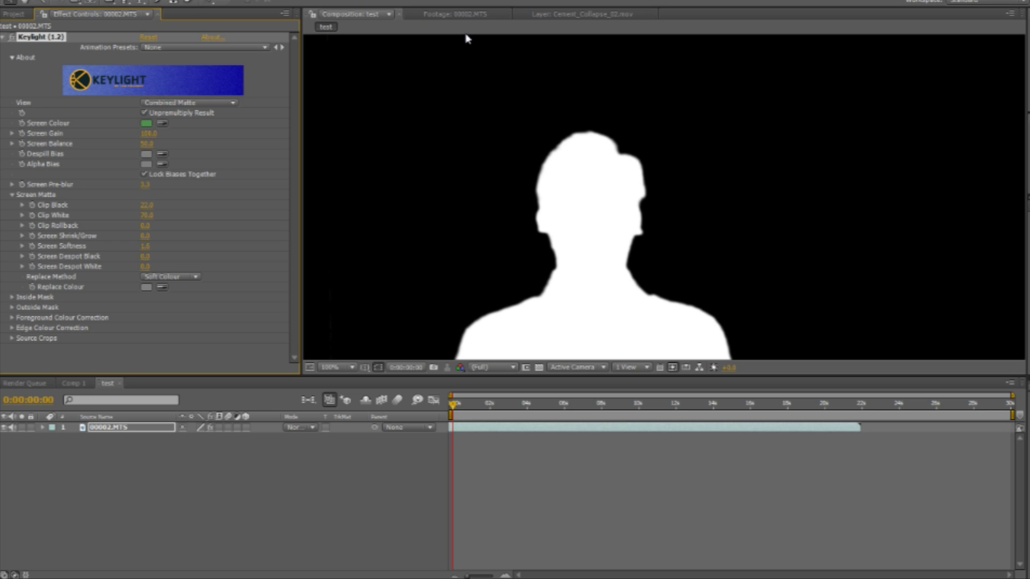
click(233, 105)
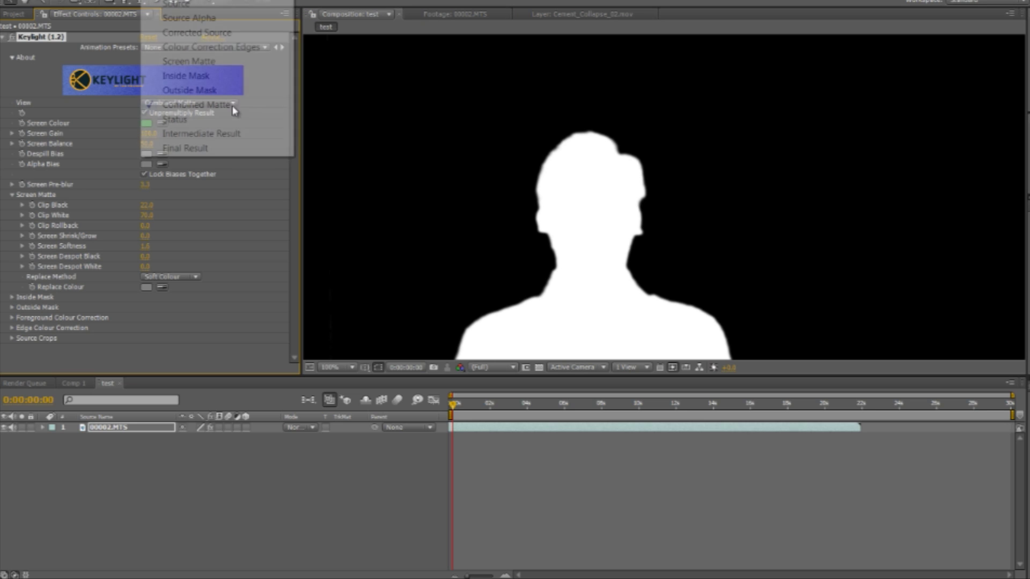
click(205, 149)
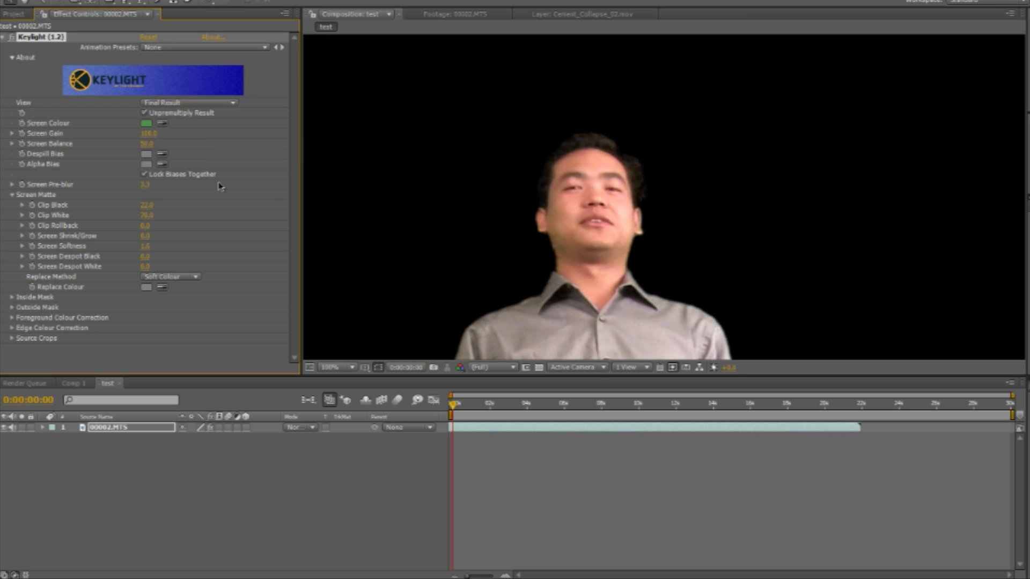